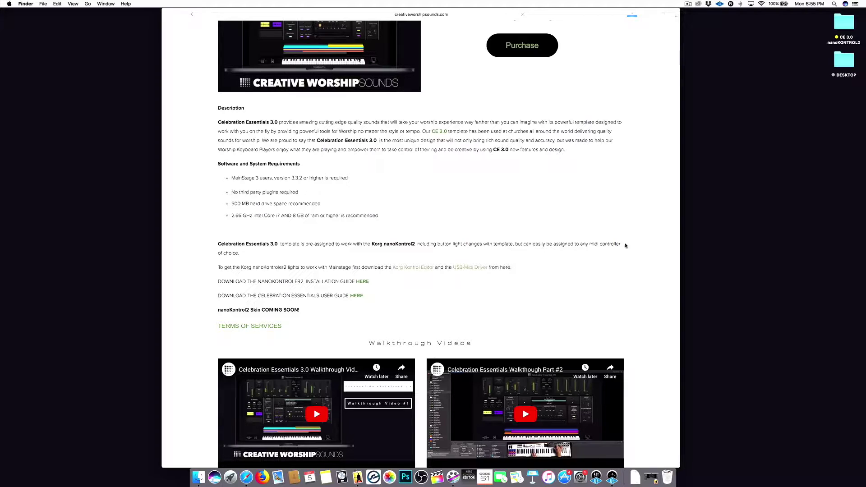
# - Open the CE 3.0 nanoKONTROL2 folder, open the USA_KontrolEditor_0150.dmg disk image and accept its license agreement
pyautogui.click(851, 32)
pyautogui.doubleClick(851, 31)
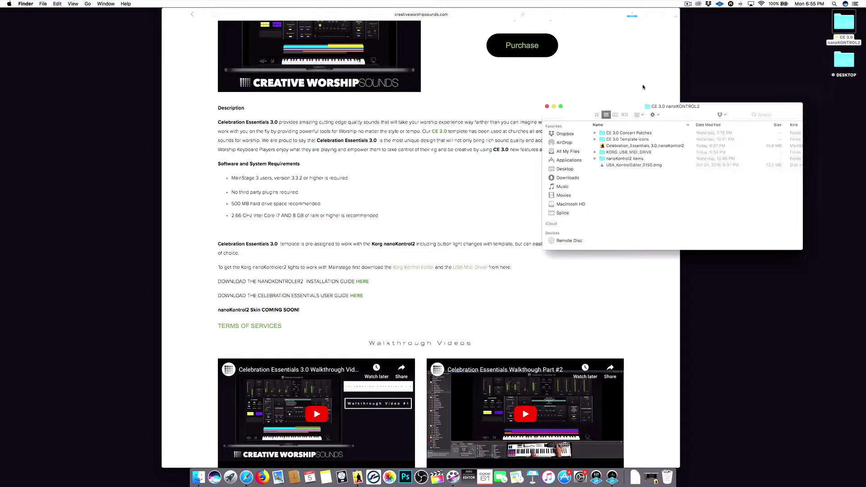
pyautogui.click(620, 165)
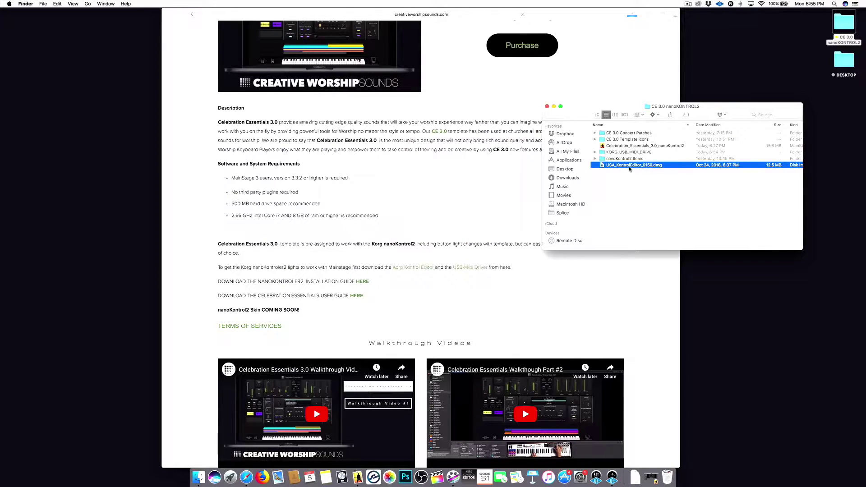
pyautogui.doubleClick(625, 166)
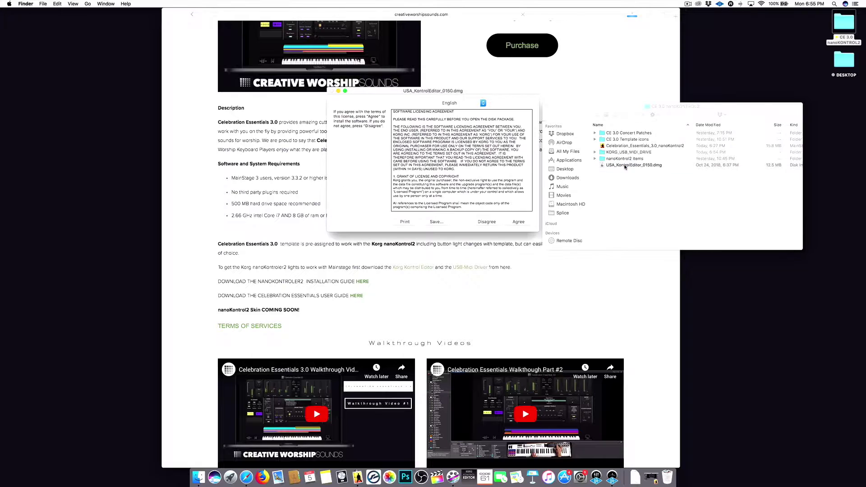
pyautogui.click(517, 223)
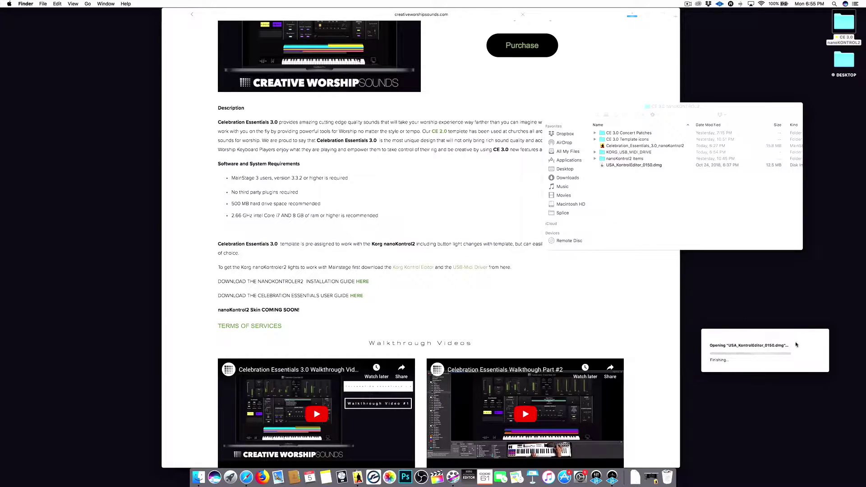
# - Look at the KORG KONTROL Editor folder in the mounted disk image and close its window
pyautogui.moveTo(203, 263); pyautogui.dragTo(403, 200)
pyautogui.moveTo(290, 299)
pyautogui.mouseDown()
pyautogui.moveTo(369, 296)
pyautogui.moveTo(259, 296)
pyautogui.moveTo(282, 293)
pyautogui.mouseUp()
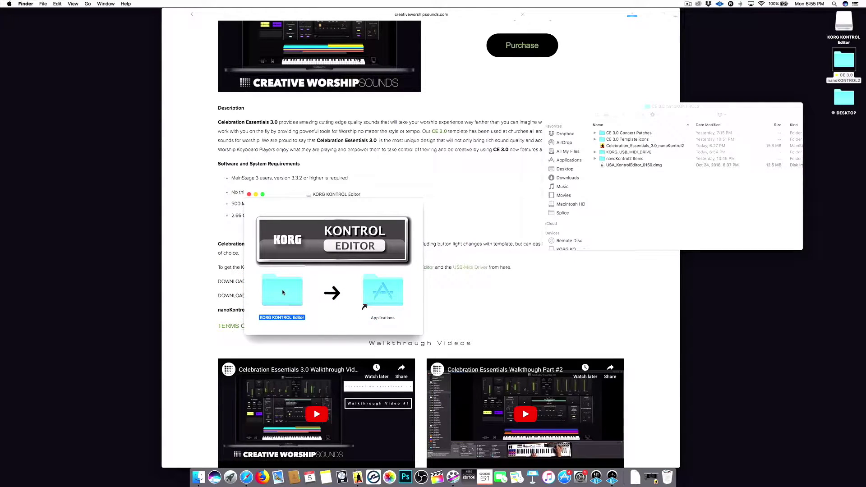
pyautogui.click(248, 194)
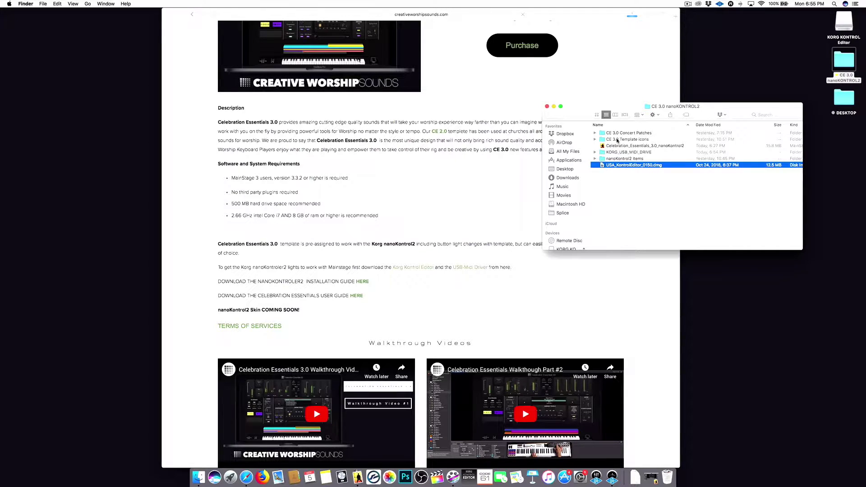
# - Examine the driver and CSPlugin disk images in the KORG_USB_MIDI_DRIVE folder and close the folder window
pyautogui.click(594, 153)
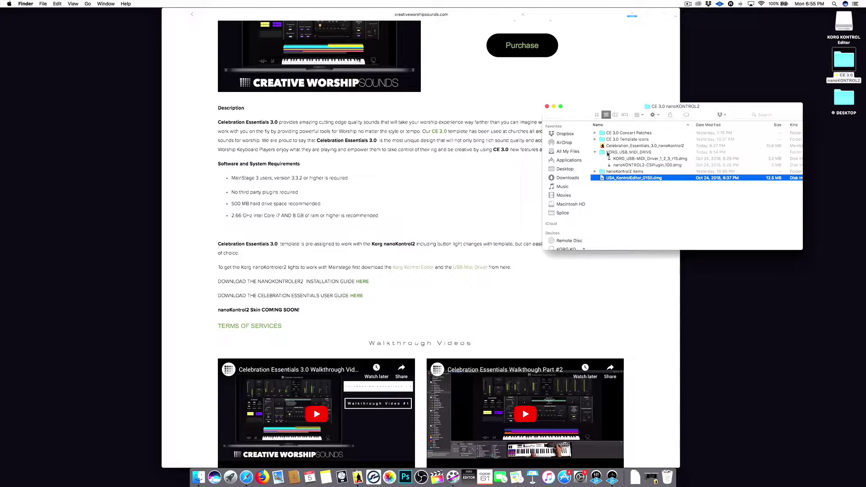
pyautogui.moveTo(578, 120); pyautogui.dragTo(575, 115)
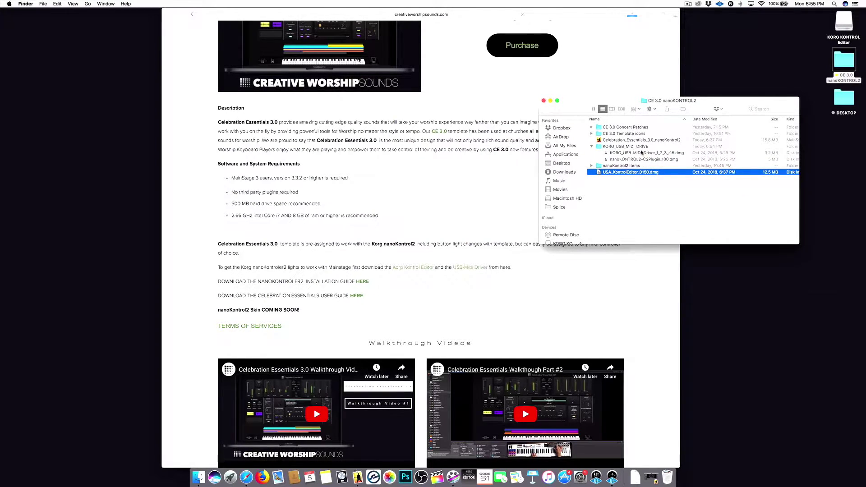
pyautogui.click(610, 154)
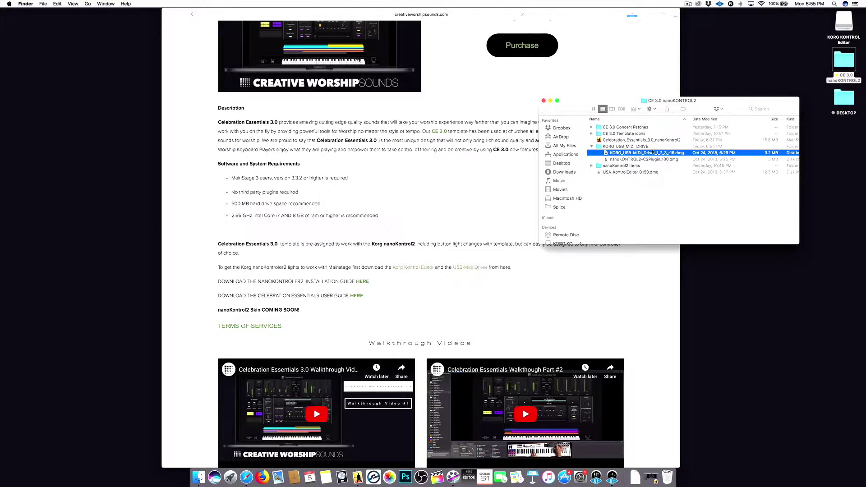
pyautogui.click(631, 160)
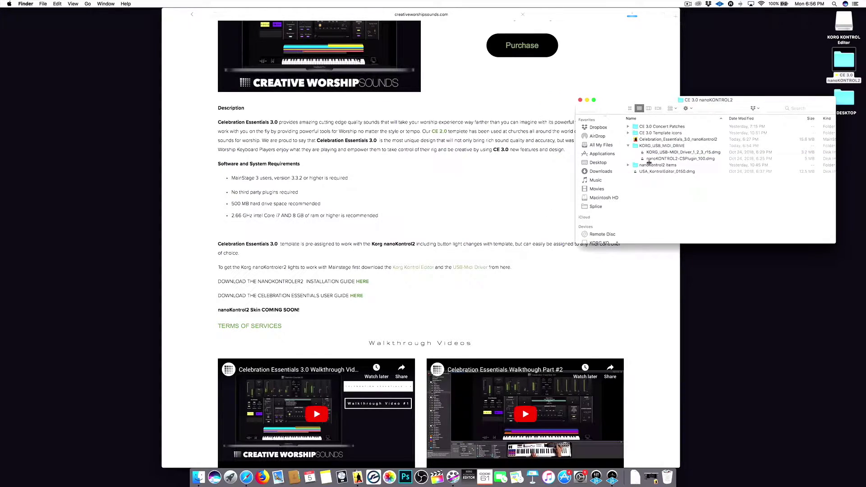
pyautogui.click(580, 100)
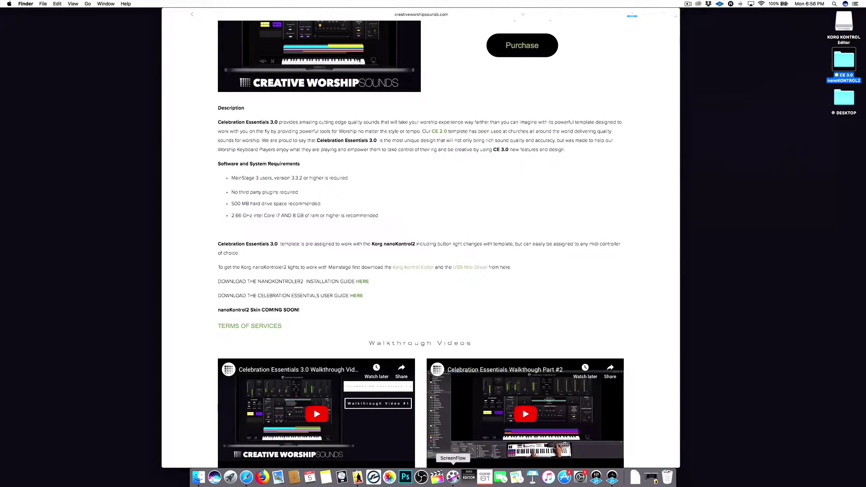
# - Launch KORG KONTROL Editor, choose the connected nanoKONTROL2 as the target device and reposition the editor window
pyautogui.click(469, 477)
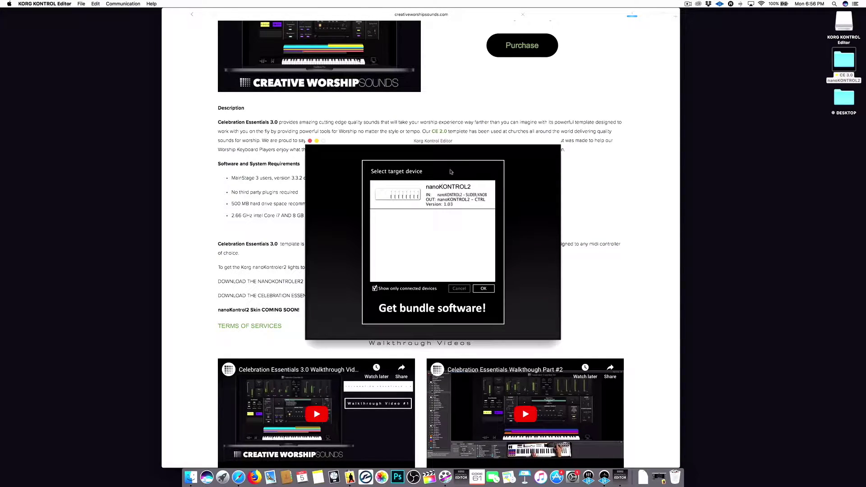
pyautogui.moveTo(463, 141); pyautogui.dragTo(490, 130)
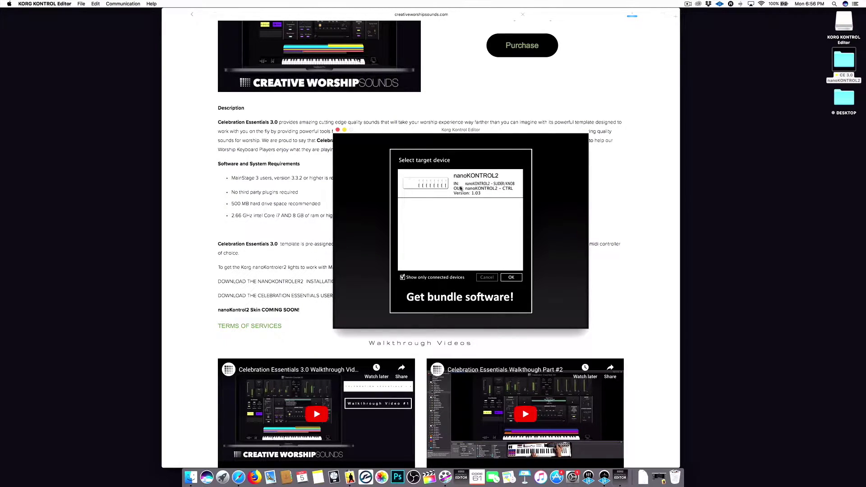
pyautogui.click(511, 278)
pyautogui.moveTo(442, 133); pyautogui.dragTo(547, 109)
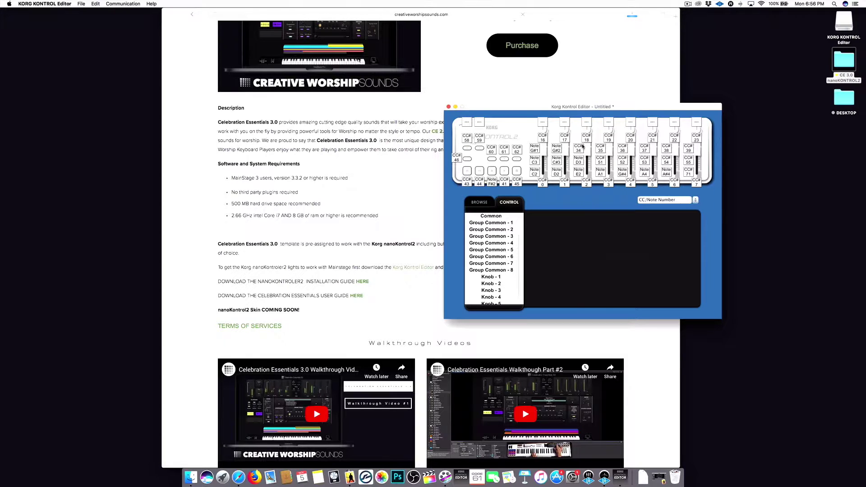
pyautogui.moveTo(550, 110); pyautogui.dragTo(562, 99)
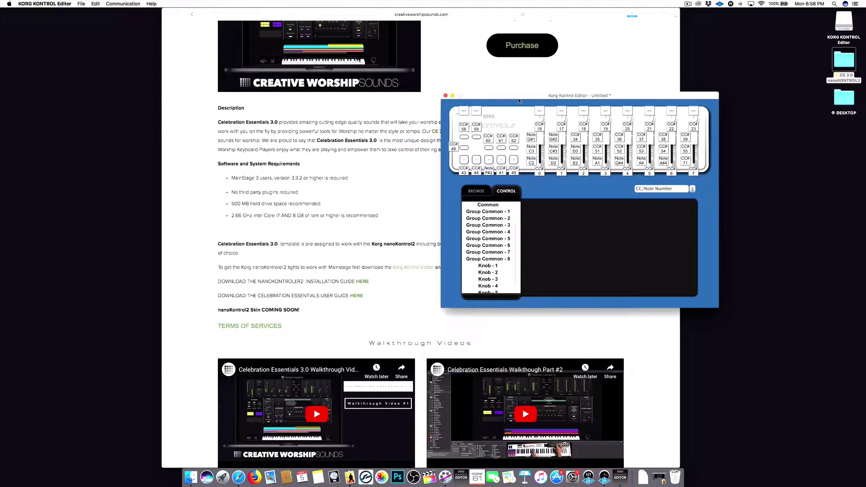
pyautogui.moveTo(518, 100); pyautogui.dragTo(523, 97)
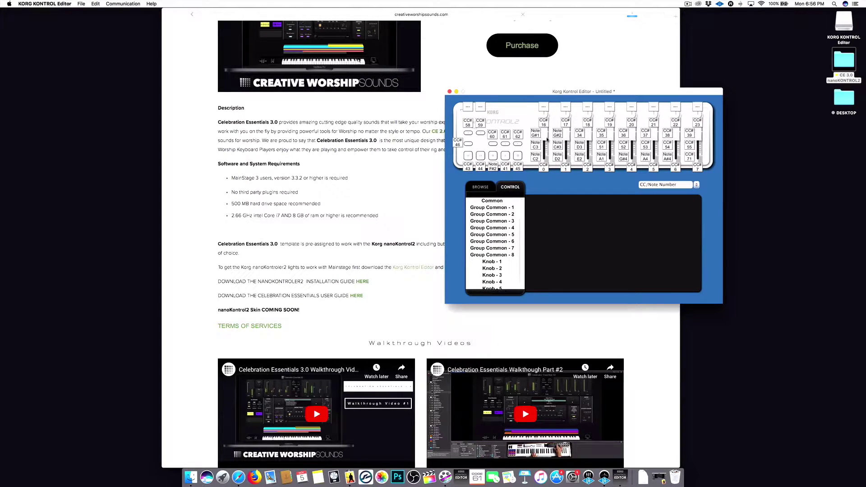
pyautogui.moveTo(541, 142); pyautogui.dragTo(553, 140)
pyautogui.moveTo(564, 91); pyautogui.dragTo(571, 88)
# - Switch to Finder, collapse the KORG_USB_MIDI_DRIVE folder and open the nanoKontrol2 items folder
pyautogui.press('super+Tab')
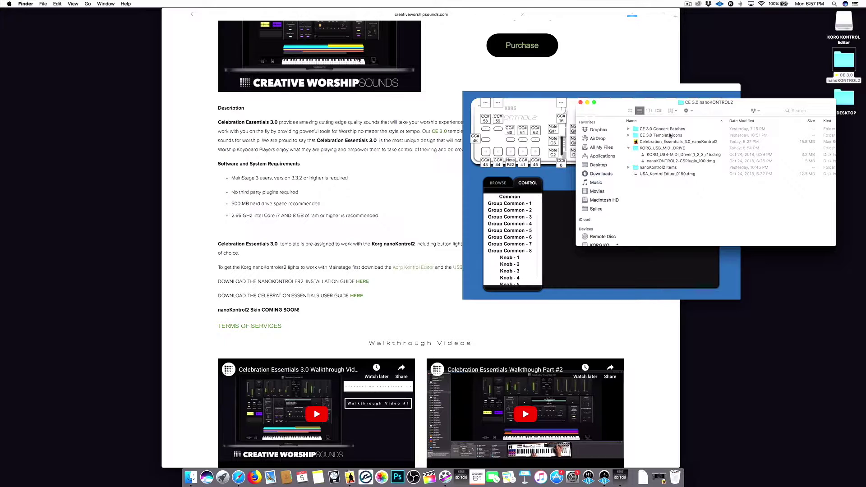
pyautogui.click(628, 148)
pyautogui.click(649, 154)
pyautogui.moveTo(621, 116); pyautogui.dragTo(621, 110)
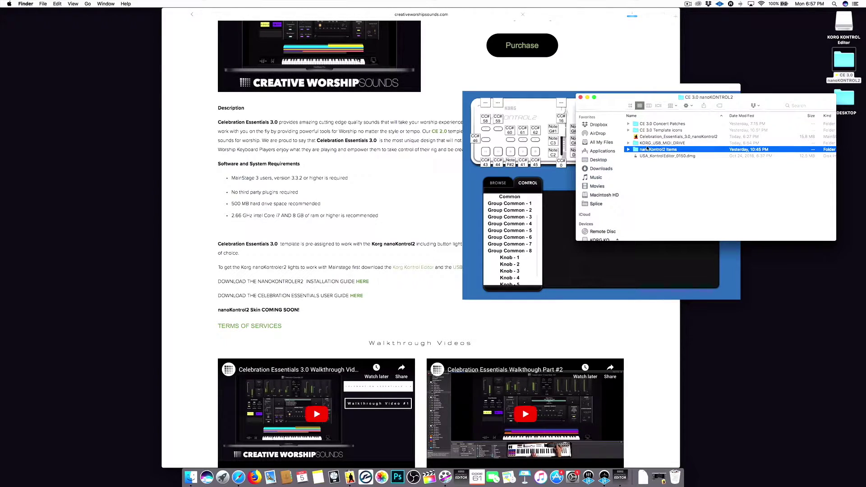
pyautogui.doubleClick(675, 149)
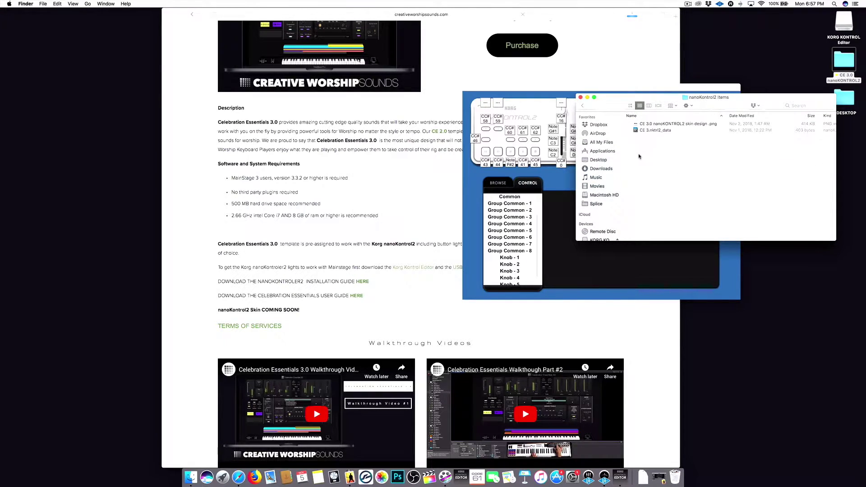
# - Preview the CE 3.0 nanoKONTROL2 skin design image and the CE 3.nktrl2_data scene file, and close the preview
pyautogui.click(648, 125)
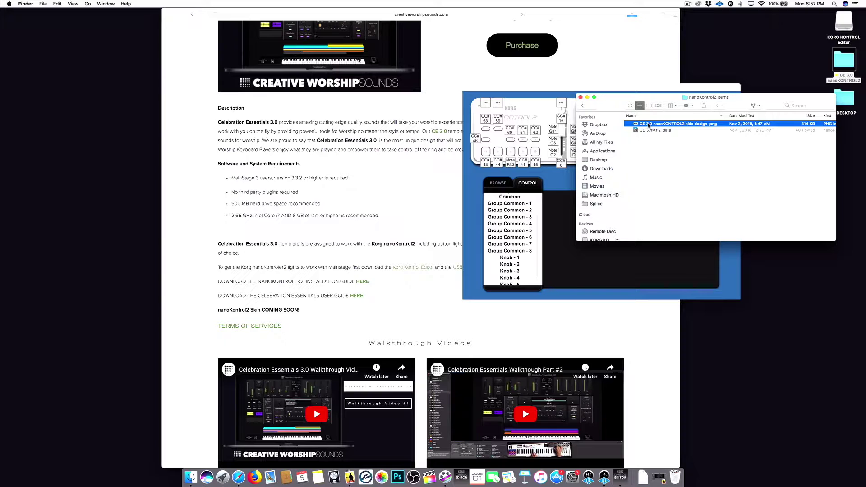
pyautogui.press('space')
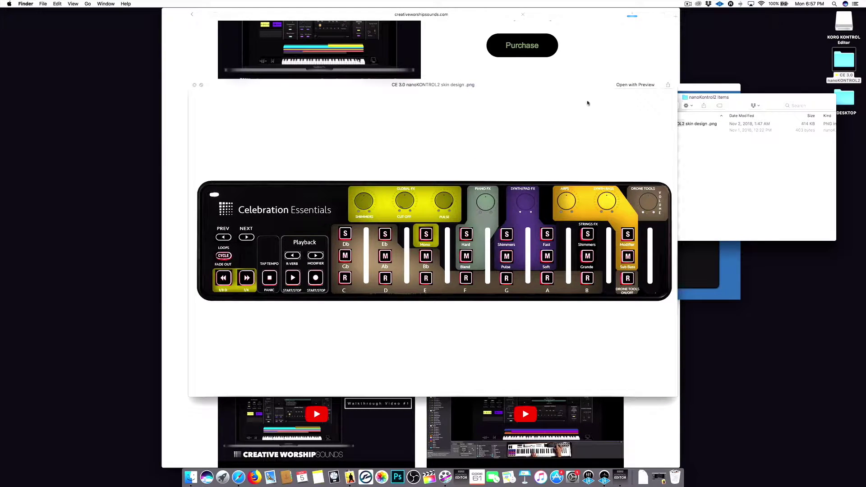
pyautogui.moveTo(582, 89); pyautogui.dragTo(613, 77)
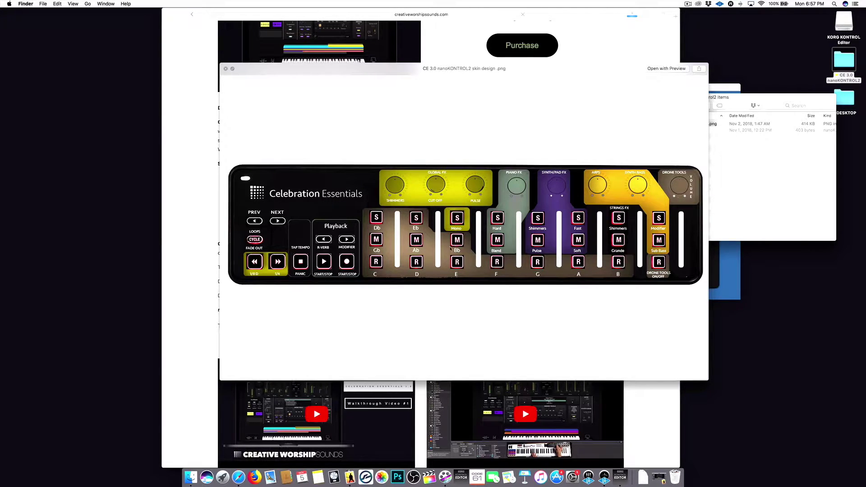
pyautogui.press('Down')
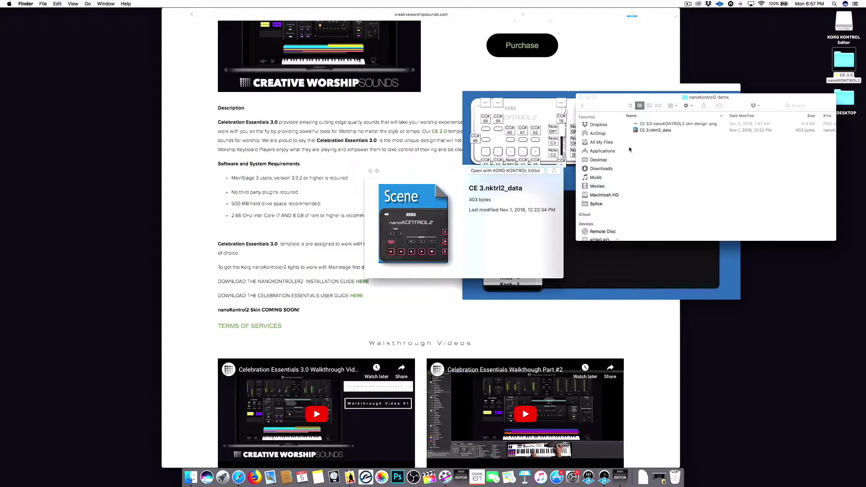
pyautogui.press('space')
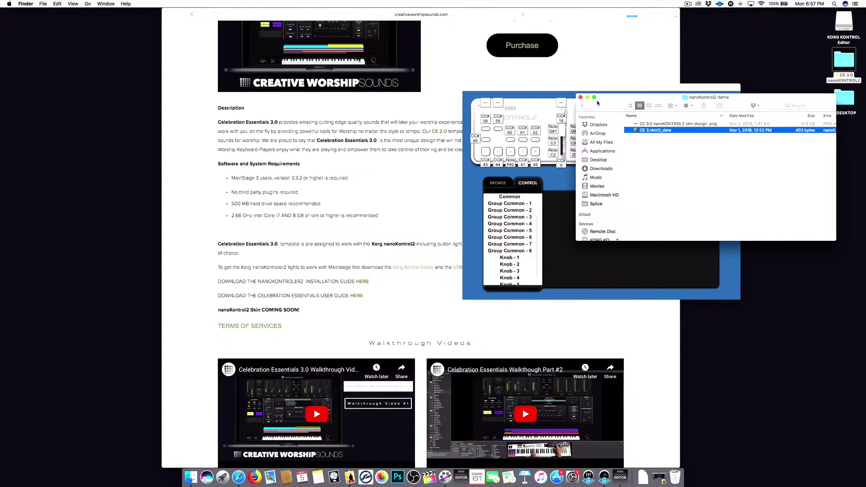
pyautogui.moveTo(609, 99); pyautogui.dragTo(630, 104)
# - In KORG KONTROL Editor, open the scene set file CE 3.nktrl2_data from the nanoKontrol2 items folder, discarding the untitled scene's changes
pyautogui.click(572, 88)
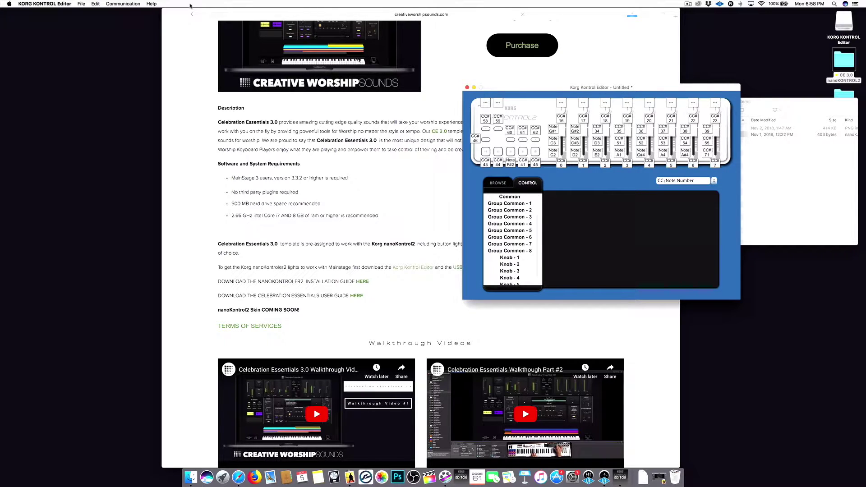
pyautogui.click(81, 4)
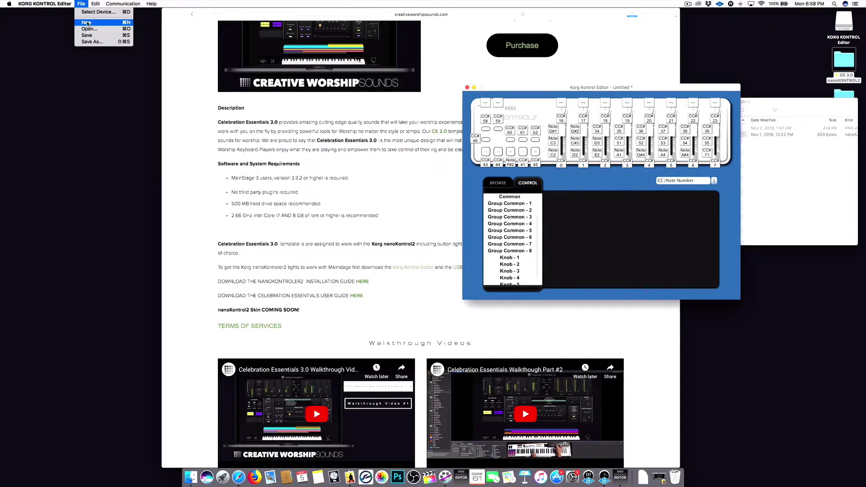
pyautogui.click(86, 30)
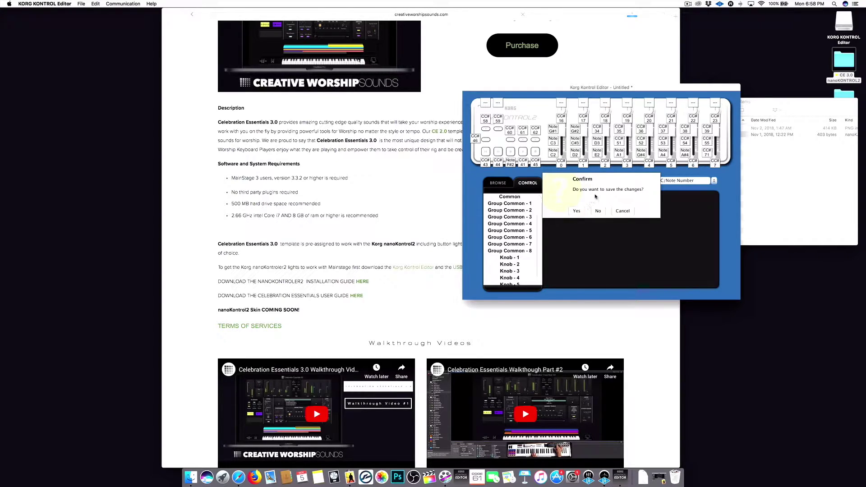
pyautogui.moveTo(555, 92); pyautogui.dragTo(548, 90)
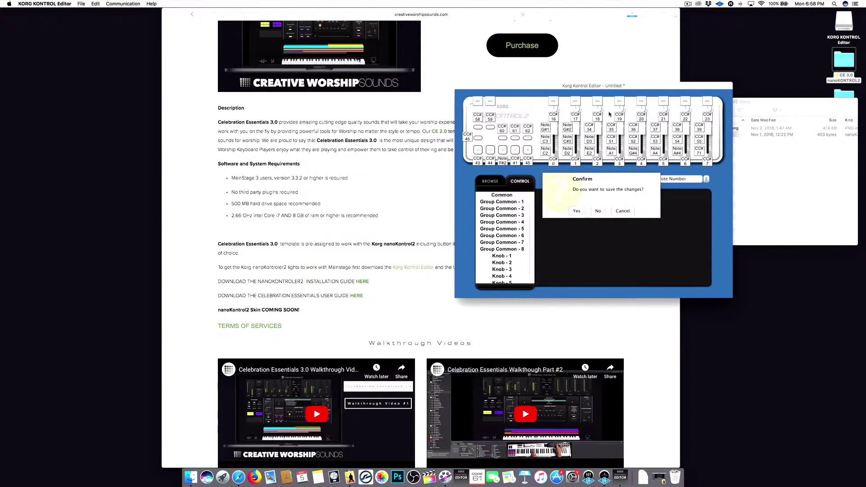
pyautogui.click(597, 210)
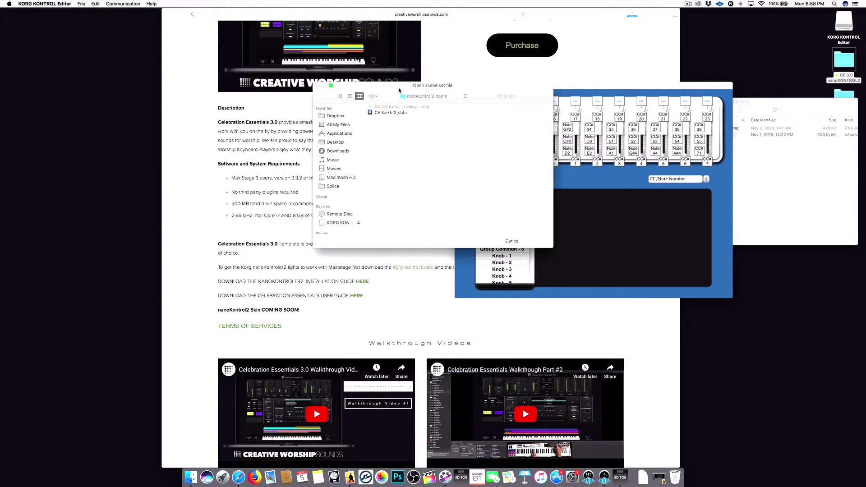
pyautogui.click(408, 96)
pyautogui.click(428, 105)
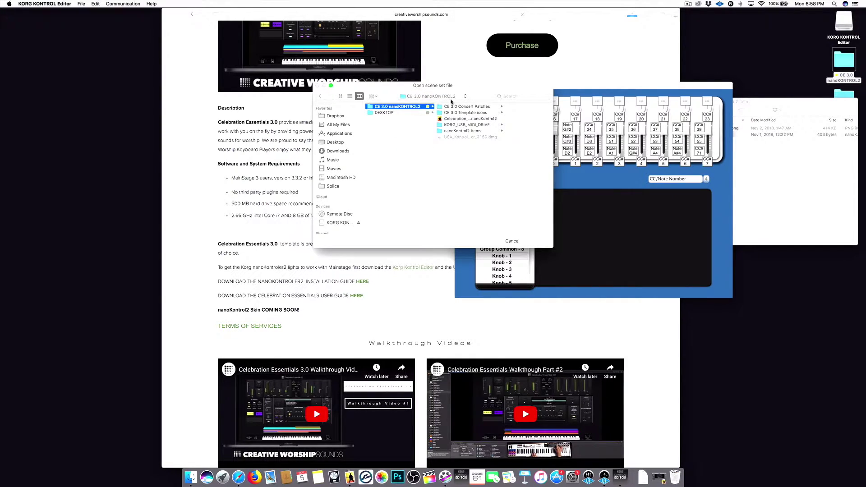
pyautogui.click(446, 131)
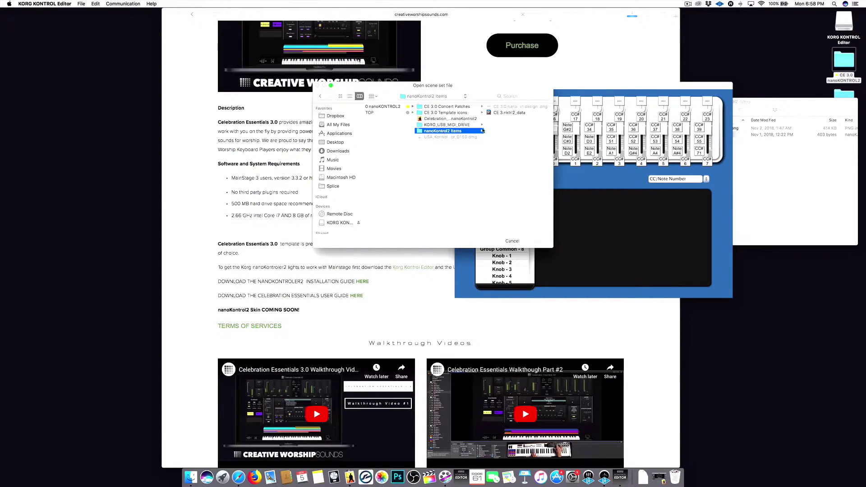
pyautogui.click(500, 113)
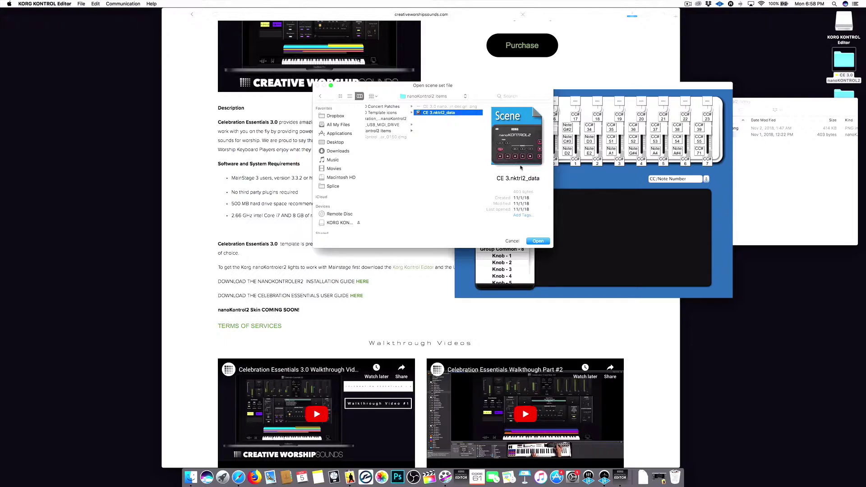
pyautogui.click(542, 241)
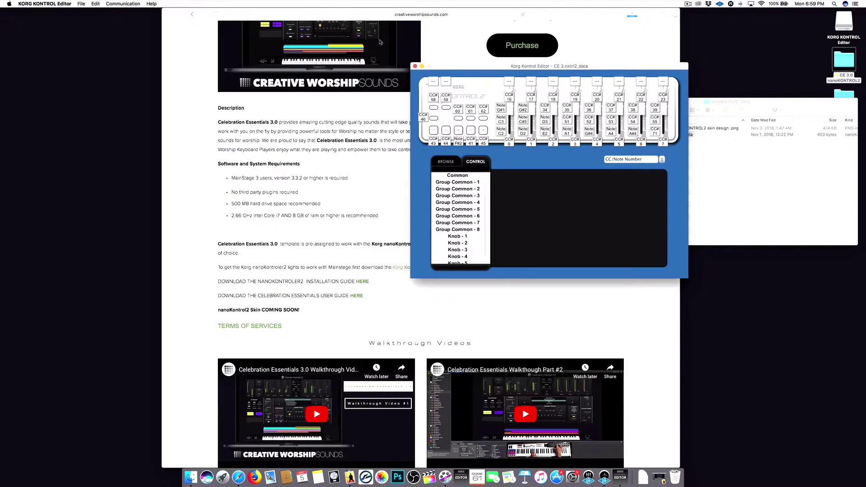
# - Locate the Write Scene Data command for the opened CE 3 scene without running it
pyautogui.moveTo(448, 69); pyautogui.dragTo(465, 67)
pyautogui.click(120, 5)
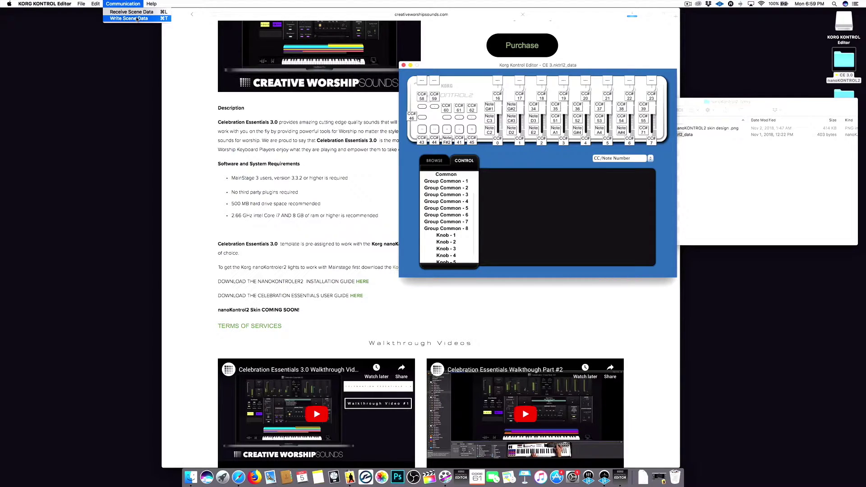
pyautogui.click(435, 65)
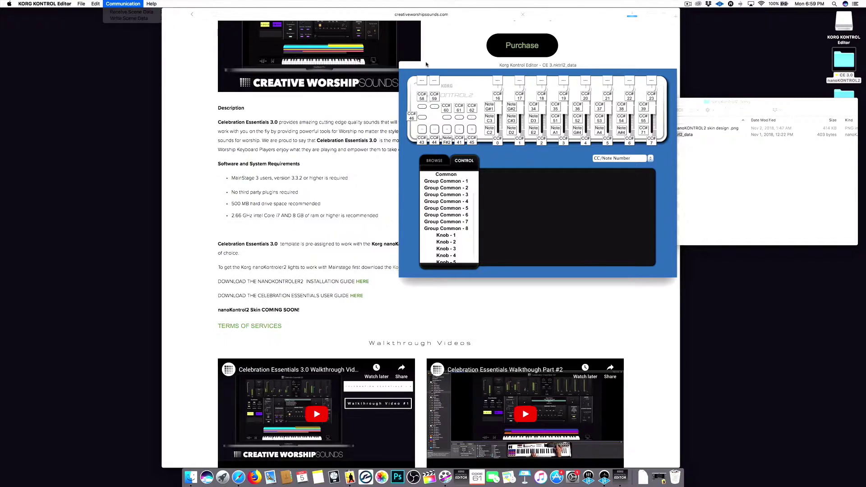
# - Write the CE 3 scene data to the nanoKONTROL2, accepting that the device's existing data is rewritten
pyautogui.moveTo(434, 66); pyautogui.dragTo(416, 62)
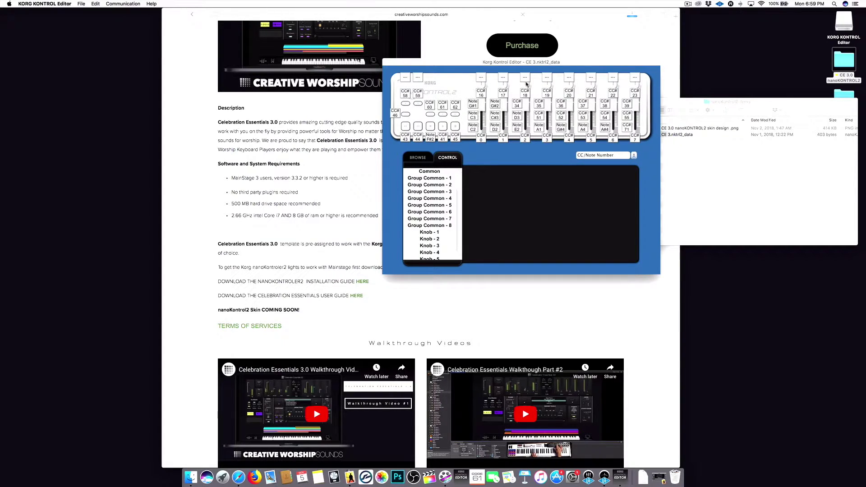
pyautogui.moveTo(450, 63); pyautogui.dragTo(458, 58)
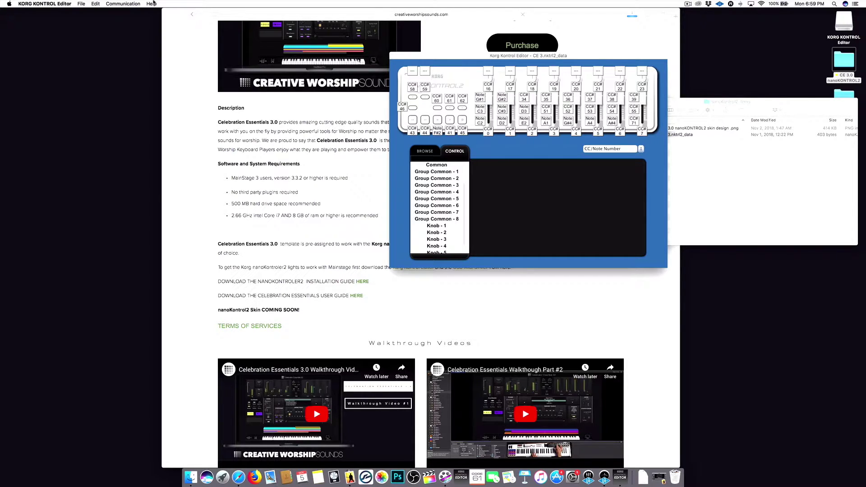
pyautogui.click(123, 3)
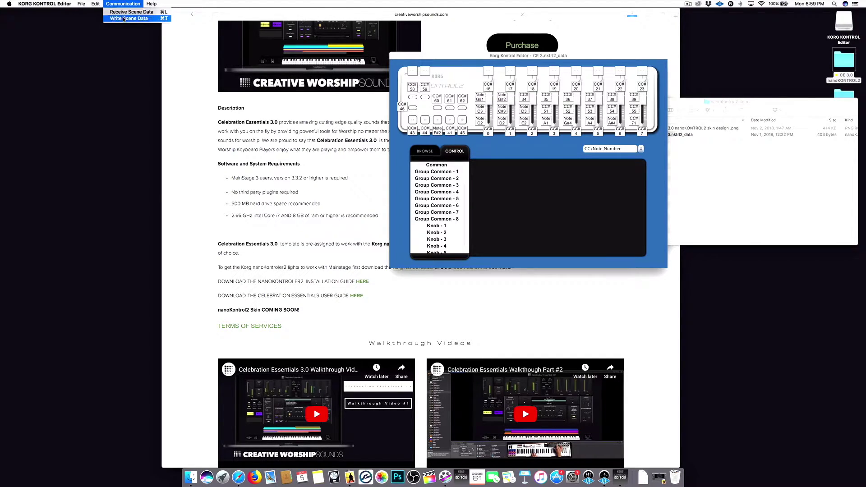
pyautogui.click(123, 19)
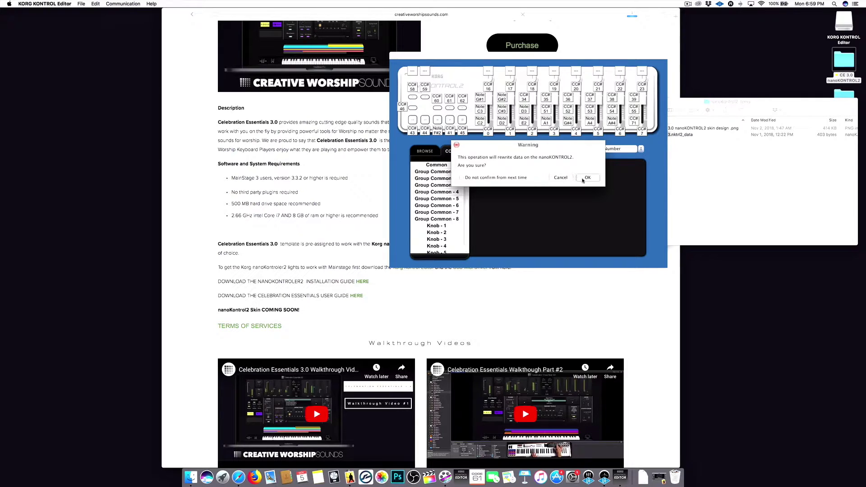
pyautogui.click(587, 177)
# - Quit KORG KONTROL Editor and close the nanoKontrol2 items folder window
pyautogui.moveTo(479, 59); pyautogui.dragTo(458, 61)
pyautogui.click(63, 4)
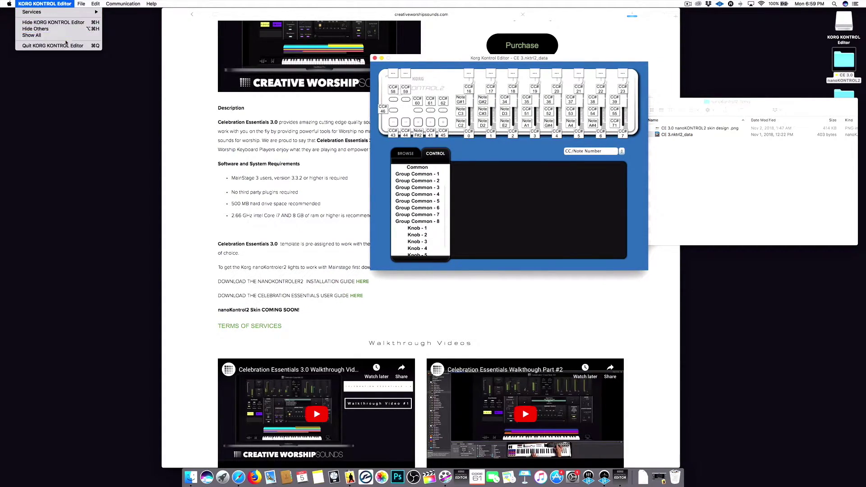
pyautogui.click(66, 45)
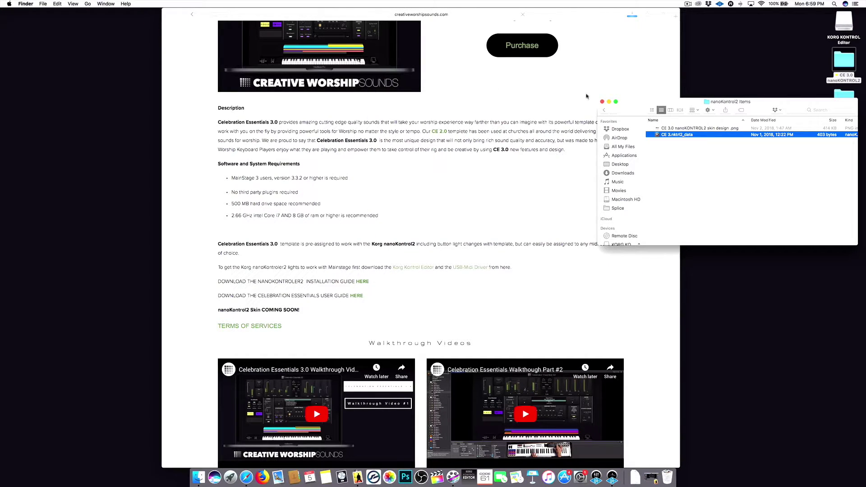
pyautogui.click(601, 102)
# - Switch to MainStage 3, make the Celebration_Essentials_3.0_nanoKontrol2 concert full screen, and try the Rhodes-C and Bells-C patches of Chord Trigger Essentials
pyautogui.click(358, 477)
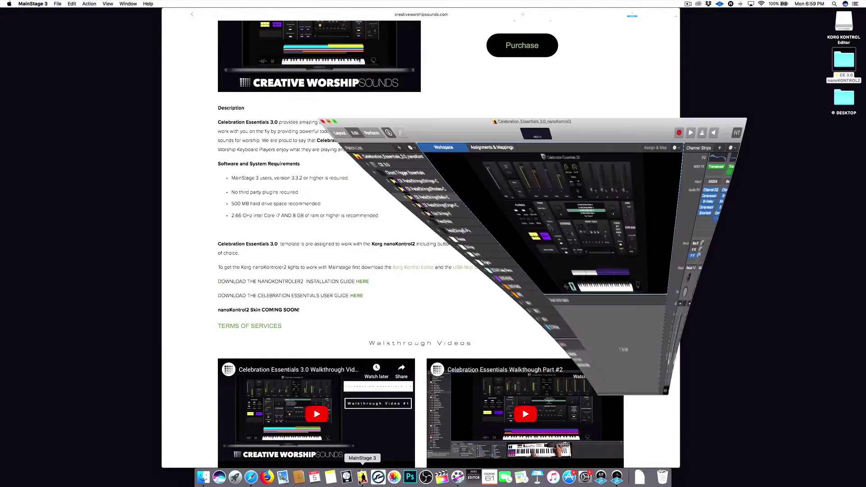
pyautogui.moveTo(388, 28); pyautogui.dragTo(395, 57)
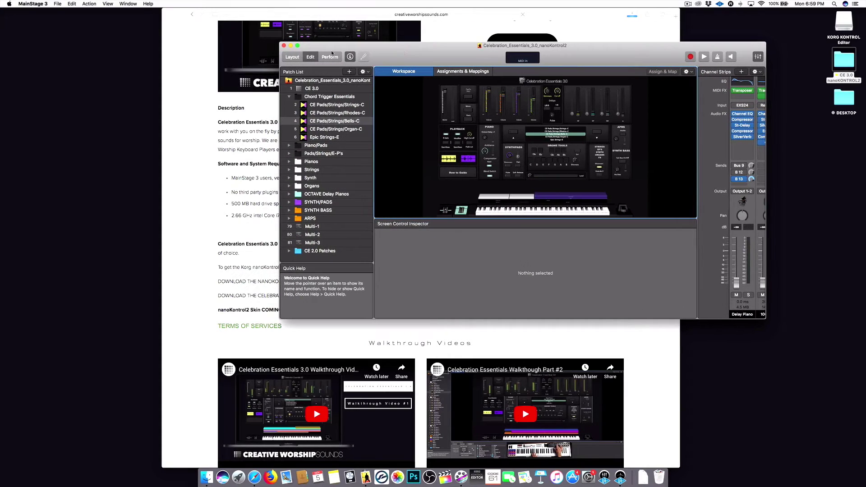
pyautogui.click(297, 46)
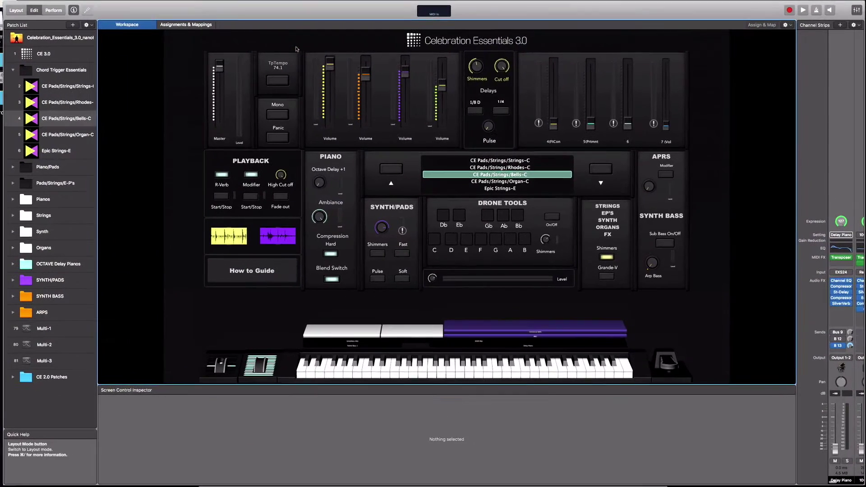
pyautogui.click(59, 103)
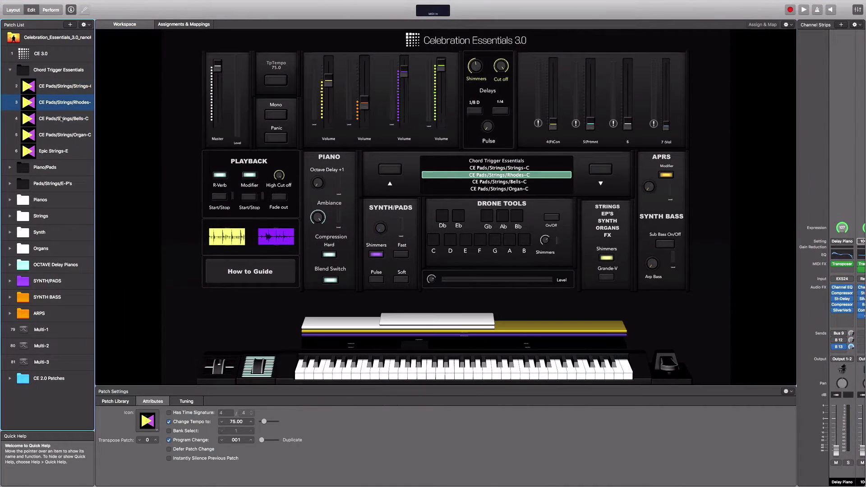
pyautogui.click(61, 119)
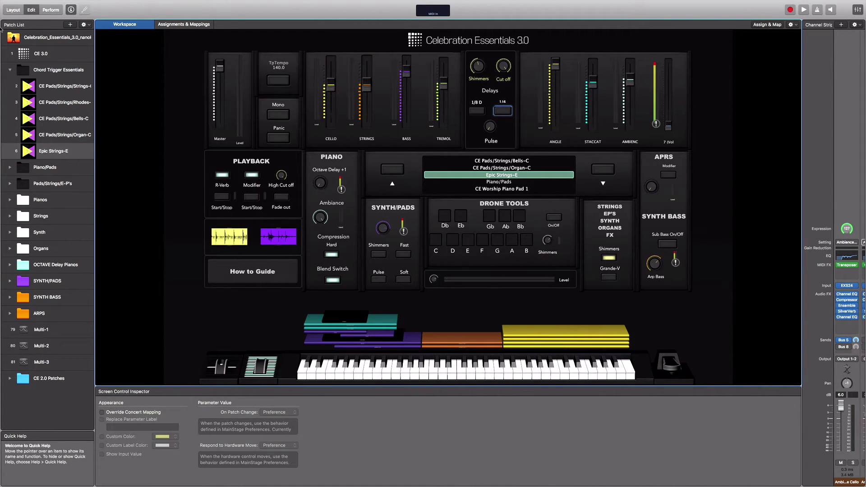
# - In Layout mode, examine the hardware input of the Synth/Pads Shimmers button and its available control types, keeping Alternating Value
pyautogui.click(13, 11)
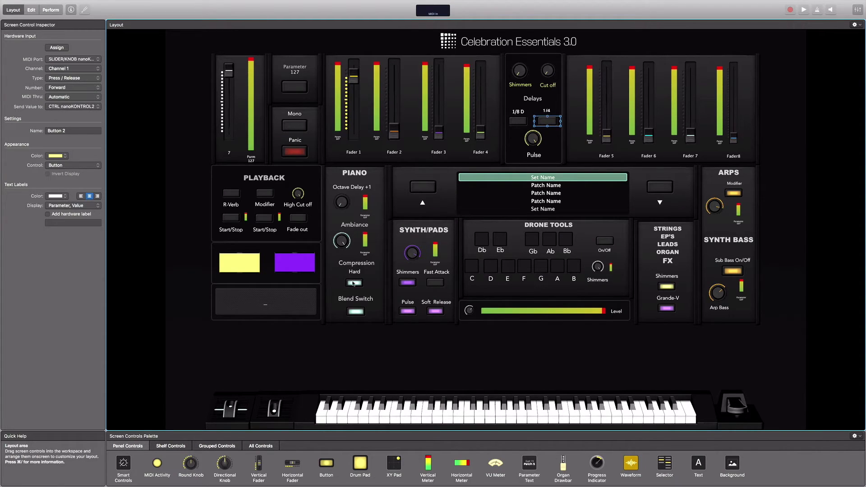
pyautogui.click(407, 282)
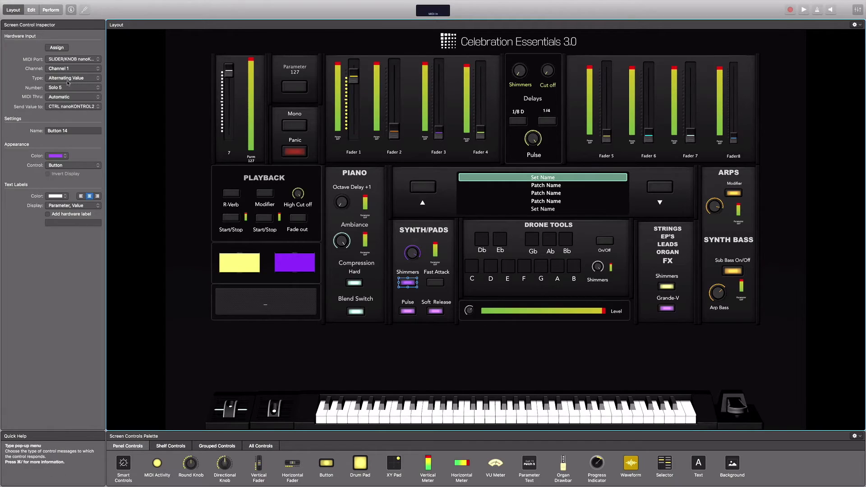
pyautogui.click(89, 78)
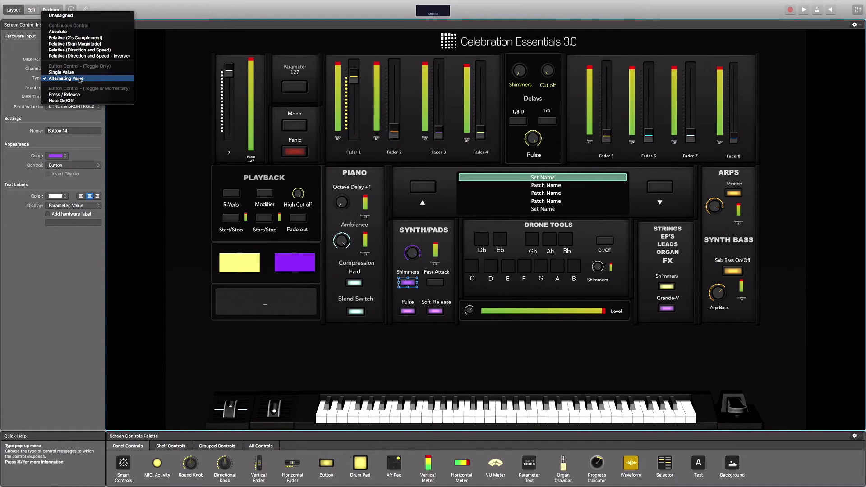
pyautogui.click(67, 128)
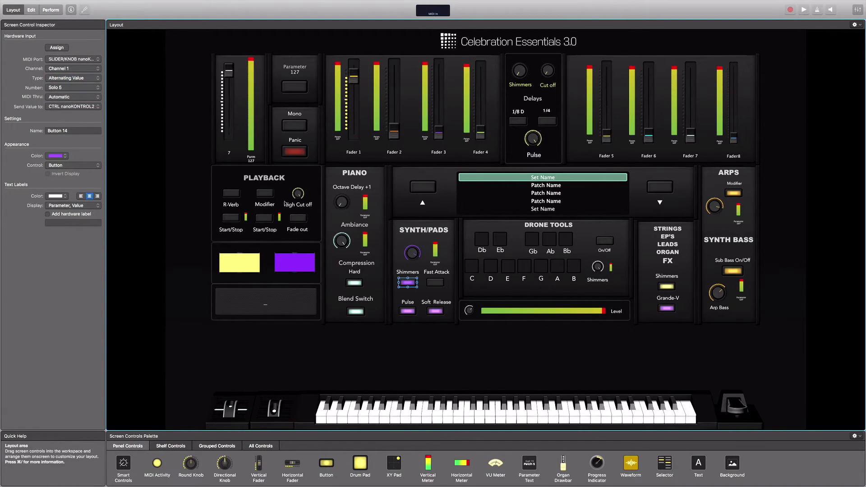
# - Check the hardware input assignments of the Playback R-Verb, Modifier and second Start/Stop buttons and of the button above Mono
pyautogui.click(232, 195)
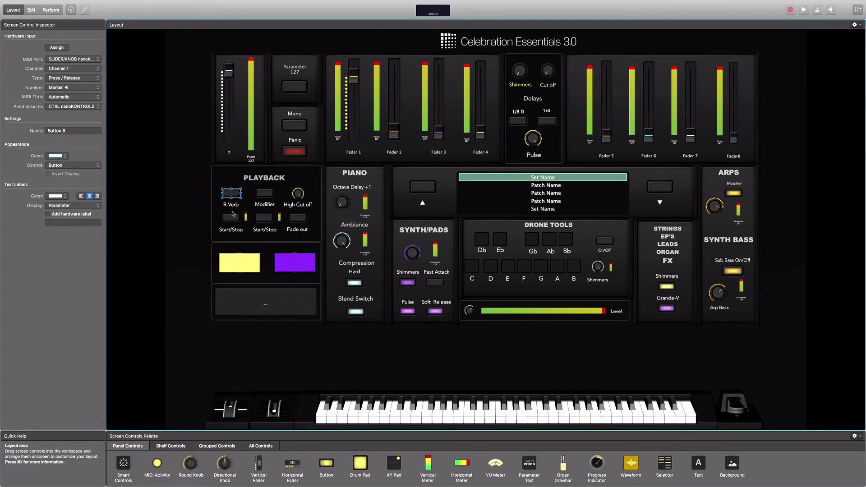
pyautogui.click(264, 197)
pyautogui.click(265, 217)
pyautogui.press('Tab')
pyautogui.click(295, 88)
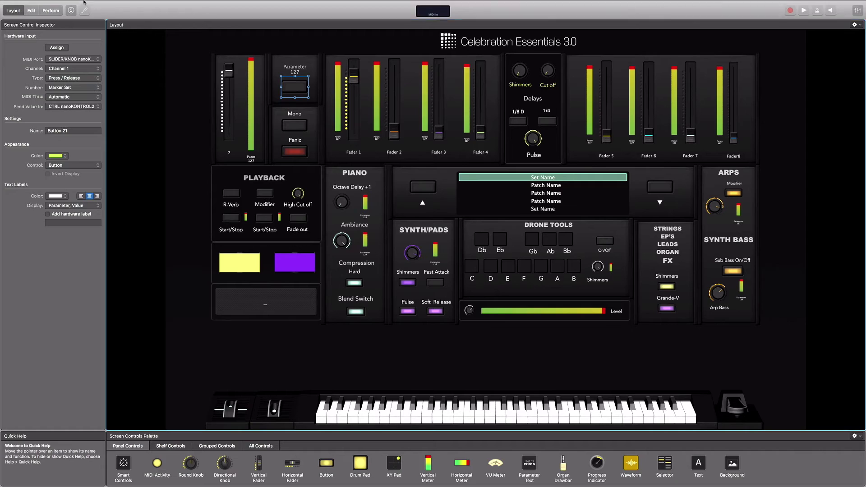
# - Check the MIDI note assignments of the Drone Tools pads C, Eb, Gb, Ab and Db
pyautogui.click(471, 266)
pyautogui.click(500, 239)
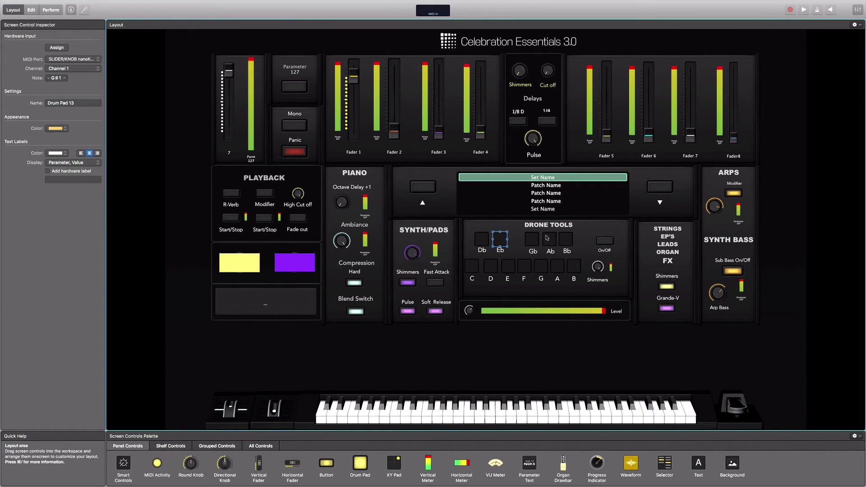
pyautogui.click(534, 241)
pyautogui.click(548, 239)
pyautogui.click(482, 240)
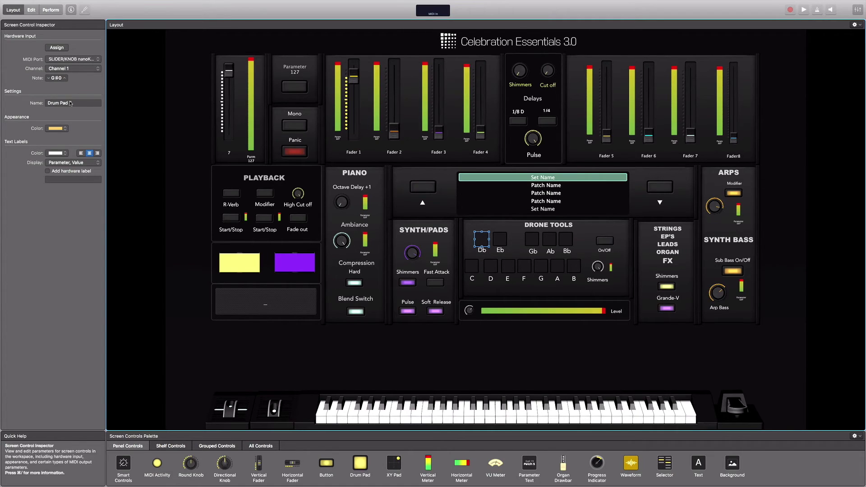